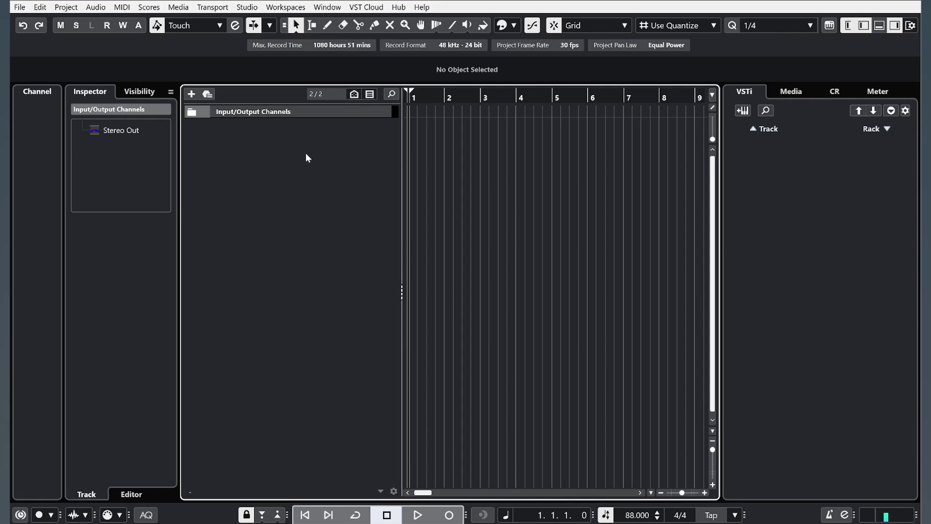
Step: Create mono audio track Audio 01 with input Mono In 1 and output Stereo Out
{"action": "right_click", "coordinate": [299, 186]}
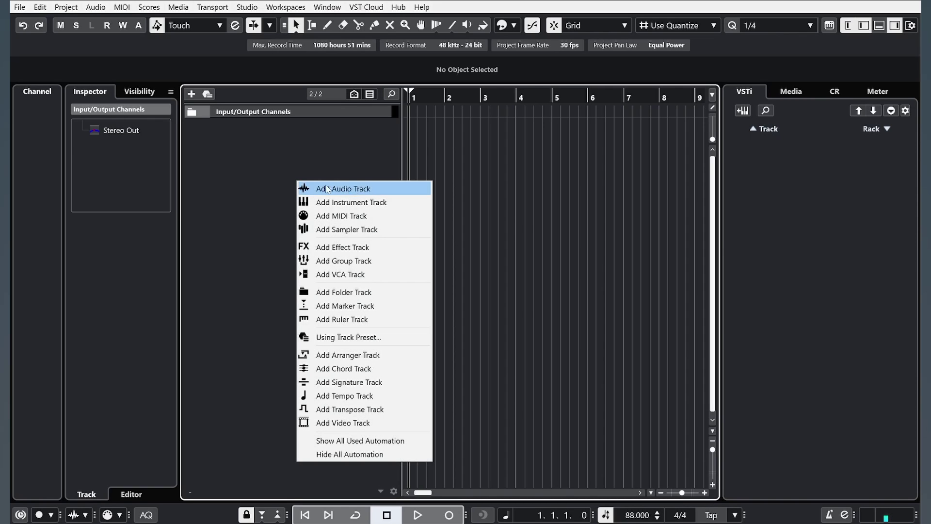
{"action": "left_click", "coordinate": [357, 189]}
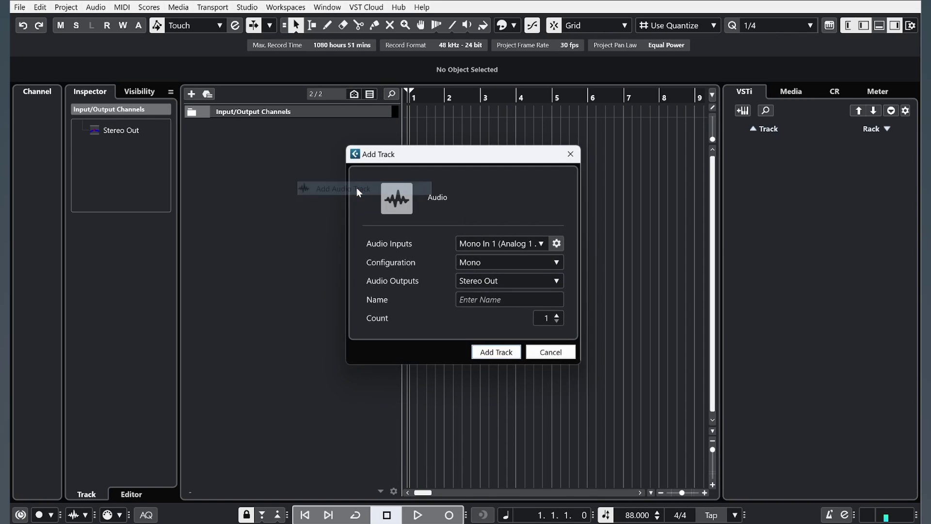
{"action": "left_click", "coordinate": [534, 244]}
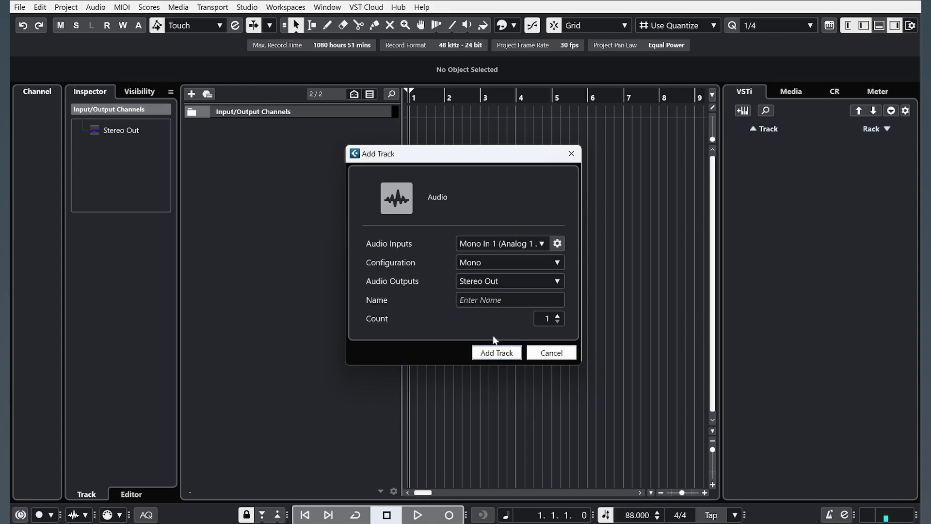
{"action": "left_click", "coordinate": [482, 299]}
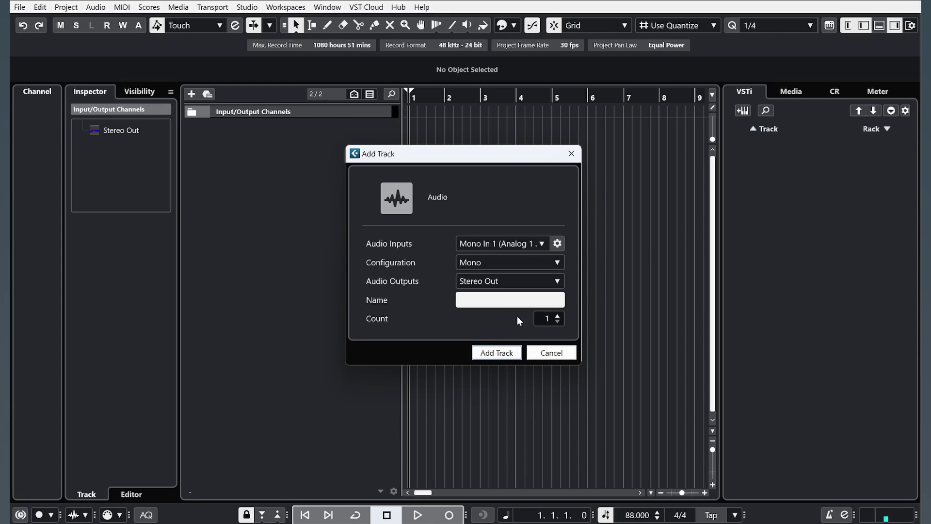
{"action": "left_click", "coordinate": [497, 354]}
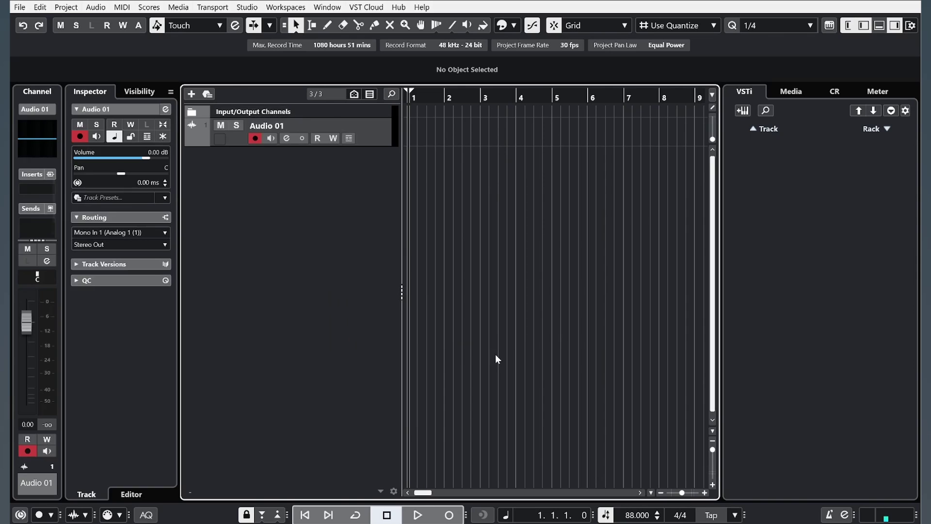
Step: Set up a second mono audio track, keeping Mono In 1 as its input
{"action": "left_click", "coordinate": [191, 93]}
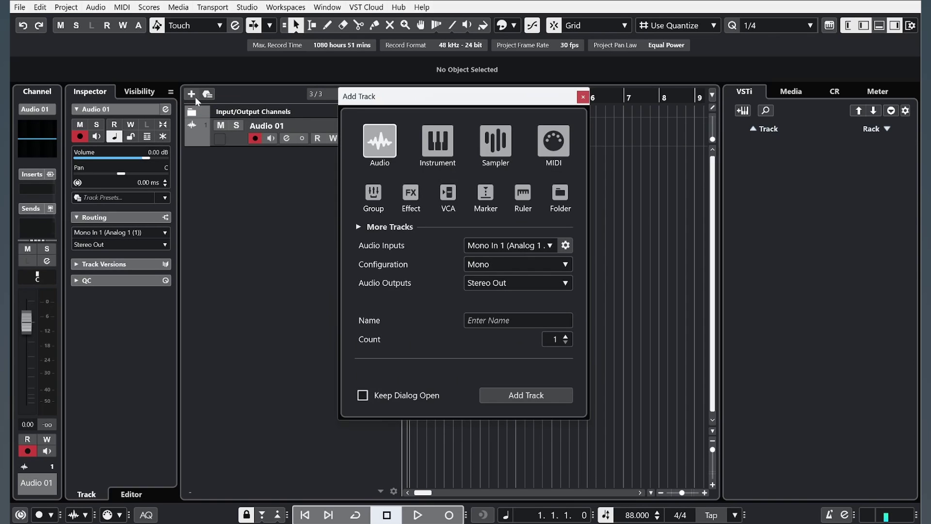
{"action": "left_click", "coordinate": [485, 245]}
{"action": "left_click", "coordinate": [543, 316]}
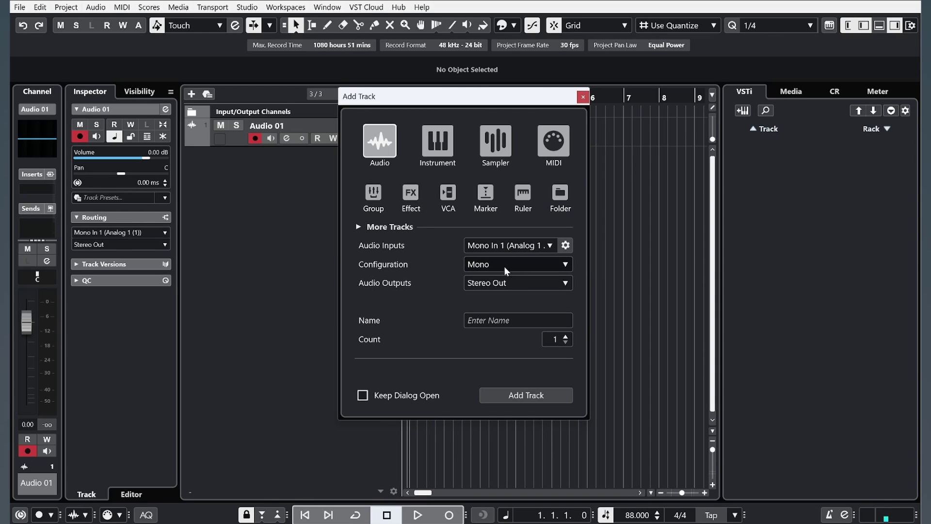
Step: Create Audio 02, toggle its input monitoring on and off, then switch to TotalMix FX
{"action": "left_click", "coordinate": [523, 394]}
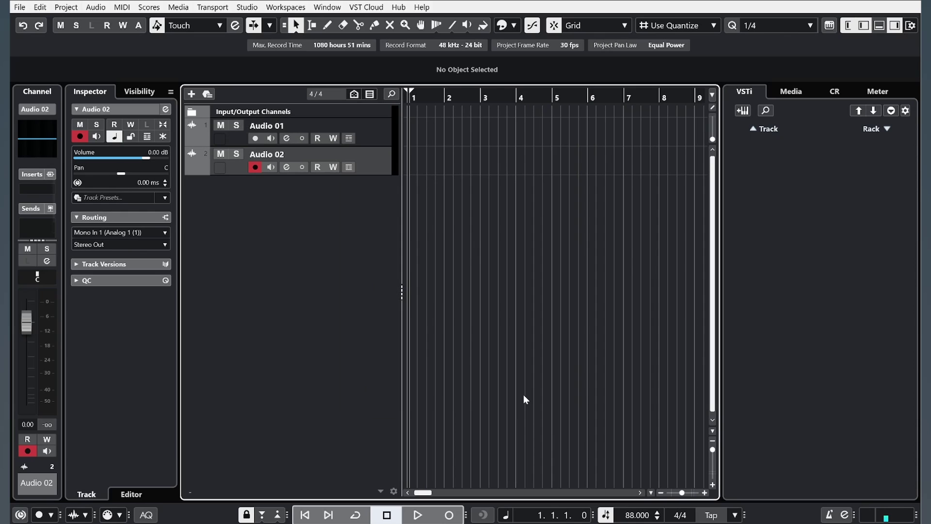
{"action": "left_click", "coordinate": [271, 166]}
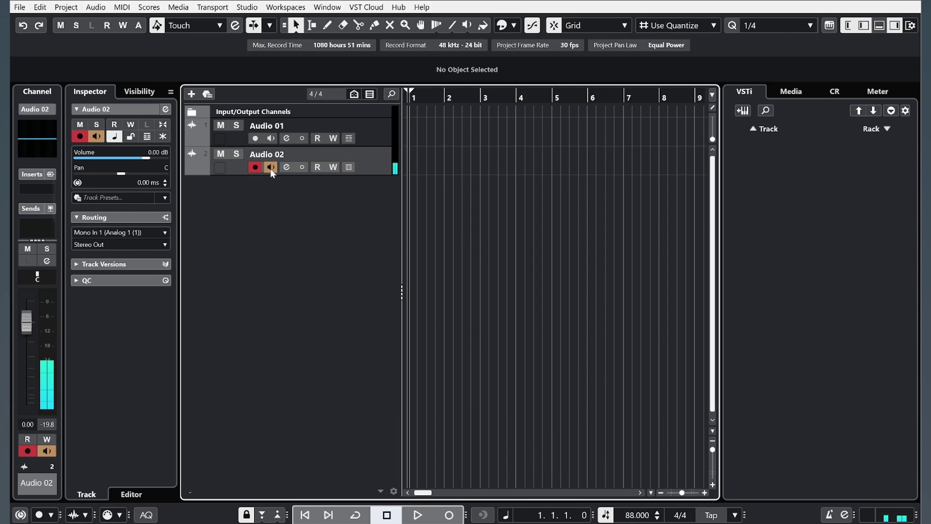
{"action": "left_click", "coordinate": [270, 168]}
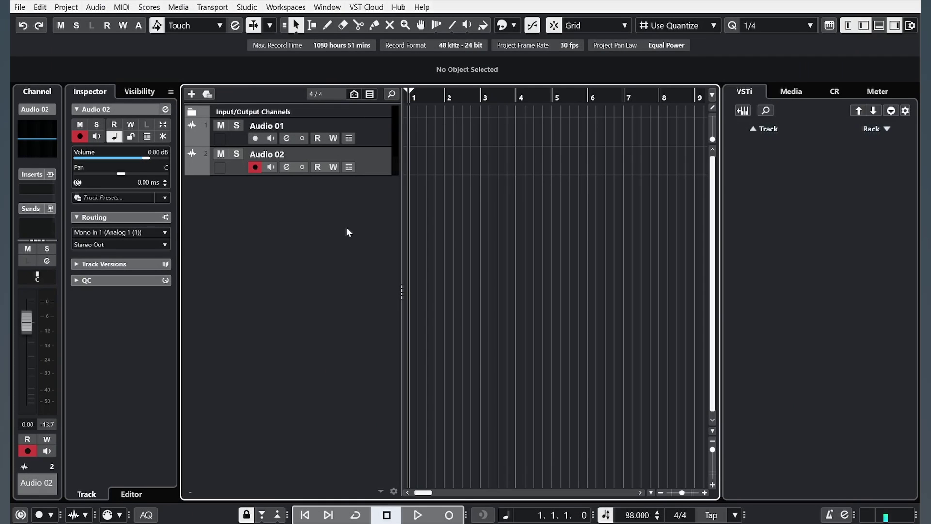
{"action": "key", "text": "alt+Tab"}
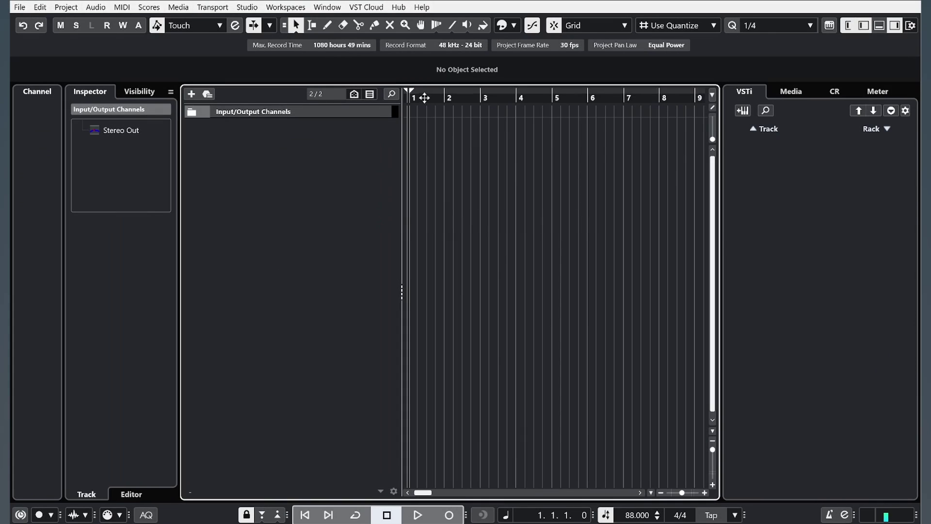
Step: Add a new mono audio track, Audio 01, with Analog 1 as its input
{"action": "right_click", "coordinate": [307, 158]}
{"action": "left_click", "coordinate": [354, 168]}
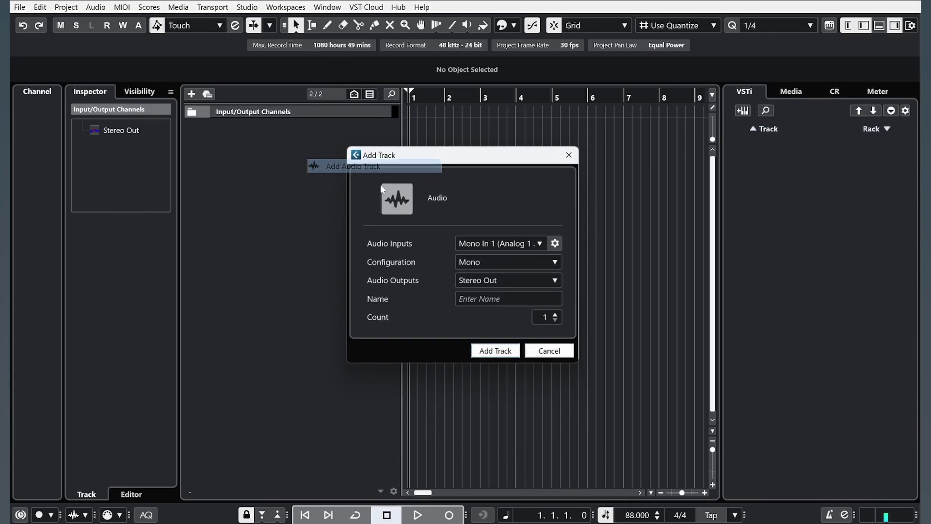
{"action": "left_click", "coordinate": [505, 243]}
{"action": "left_click", "coordinate": [515, 312]}
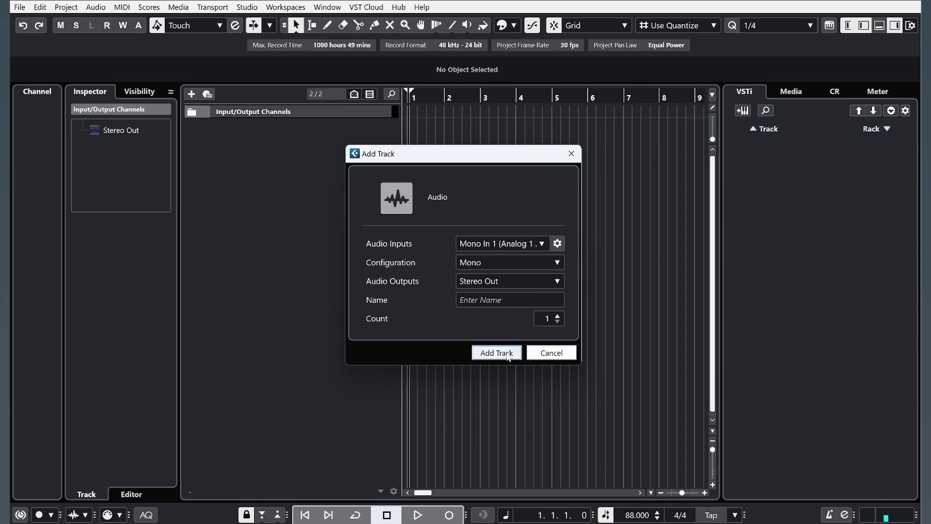
{"action": "left_click", "coordinate": [508, 356]}
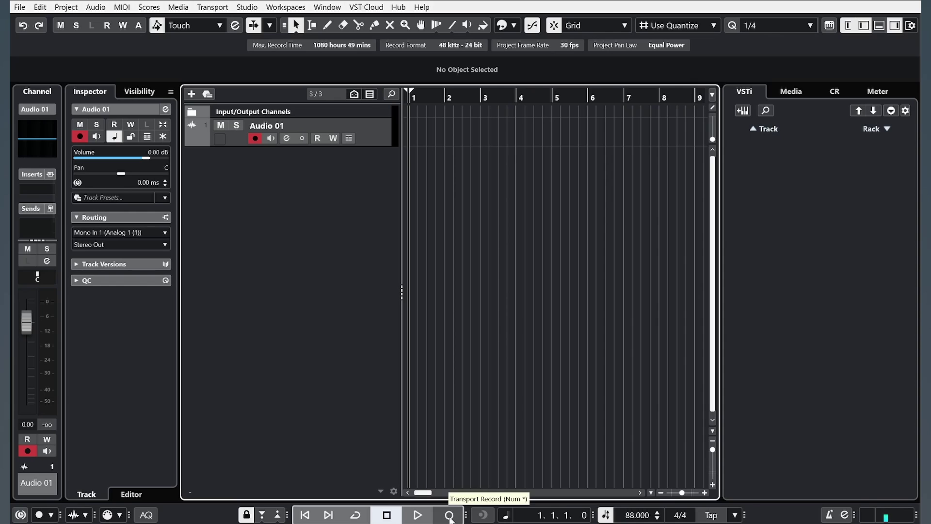
Step: Make a short test recording, then record vocal take Audio 01_04 and play it back
{"action": "left_click", "coordinate": [449, 515]}
{"action": "key", "text": "space"}
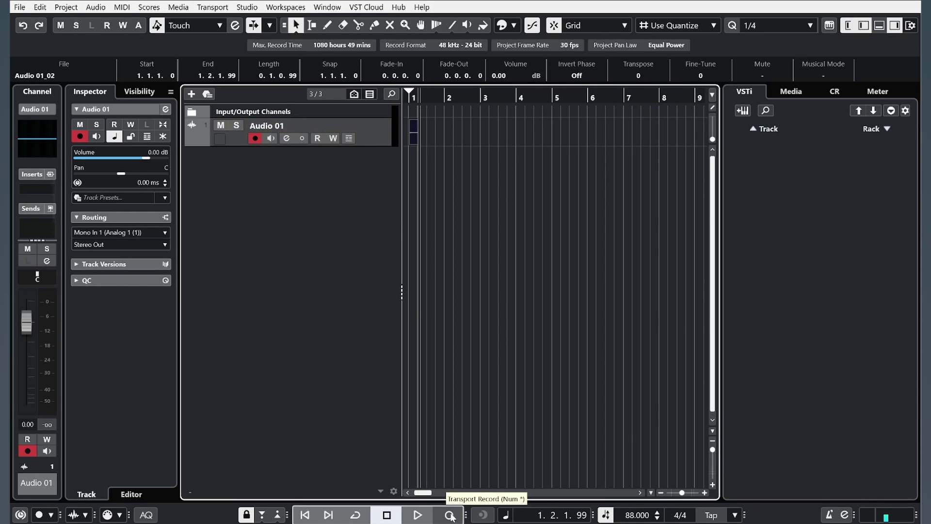
{"action": "left_click", "coordinate": [451, 514]}
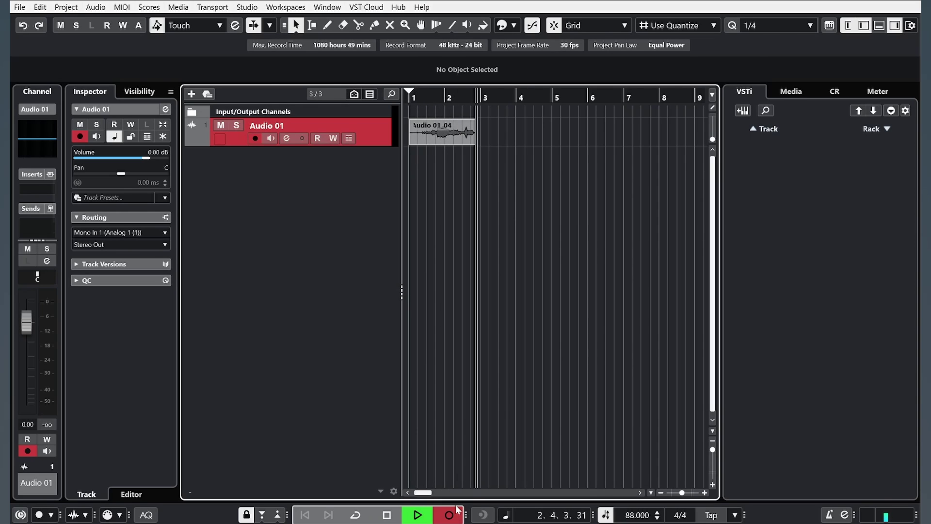
{"action": "key", "text": "space"}
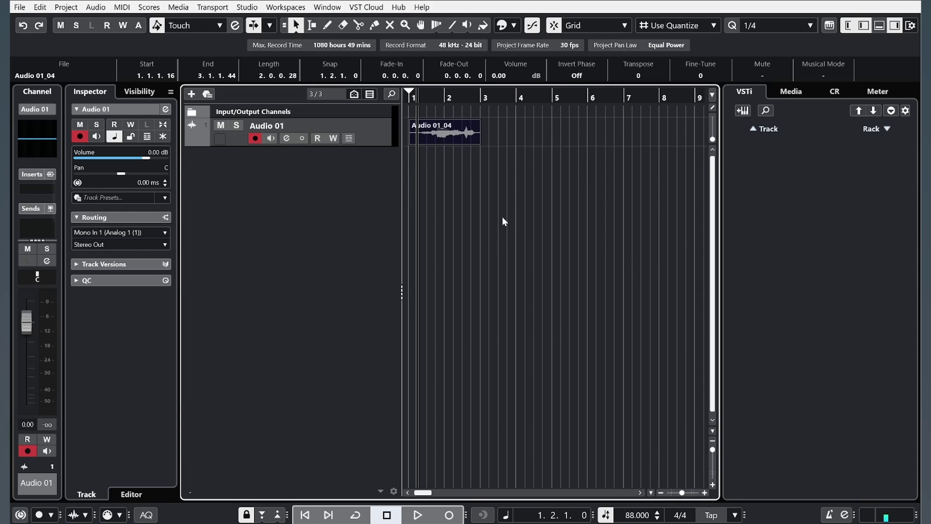
{"action": "key", "text": "space"}
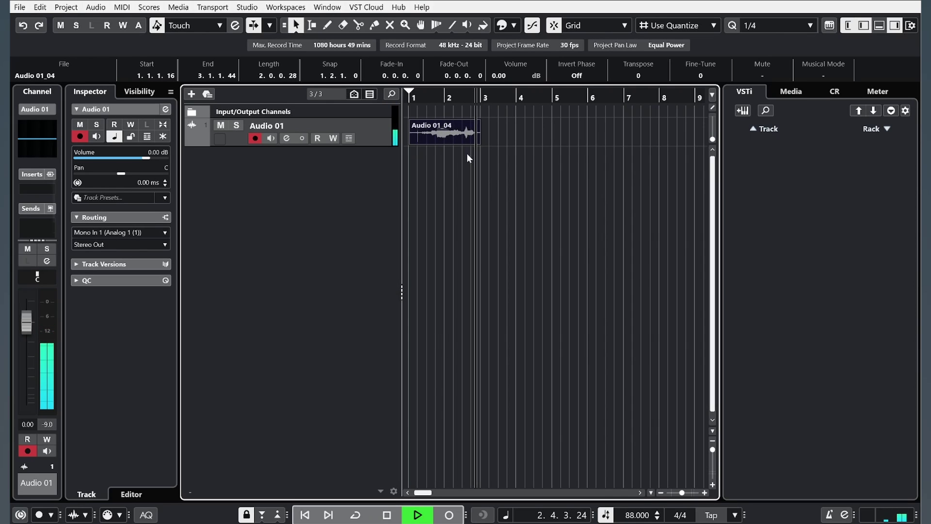
Step: Copy take Audio 01_04 onto a new Audio 02 track, mute Audio 01, solo Audio 02
{"action": "key", "text": "space"}
{"action": "left_click", "coordinate": [442, 132]}
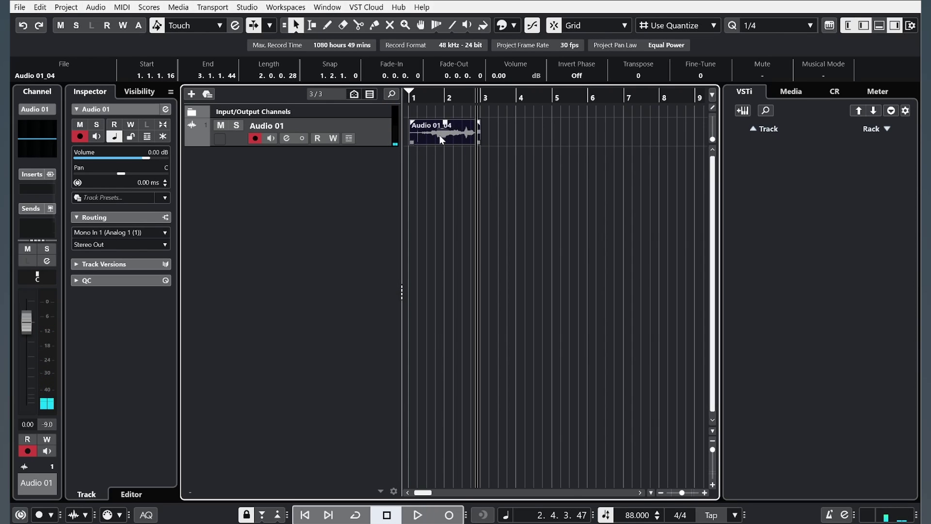
{"action": "left_click_drag", "start_coordinate": [426, 139], "coordinate": [418, 155]}
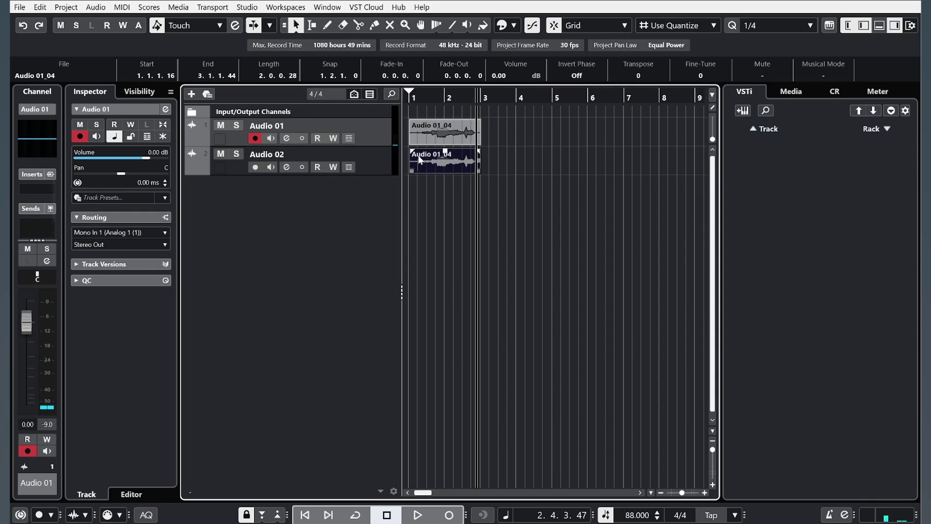
{"action": "left_click", "coordinate": [221, 126]}
{"action": "left_click", "coordinate": [236, 154]}
{"action": "key", "text": "p"}
Step: Trim the copy's end, transpose it to -13, and audition it with Cycle looping
{"action": "left_click_drag", "start_coordinate": [531, 168], "coordinate": [529, 169]}
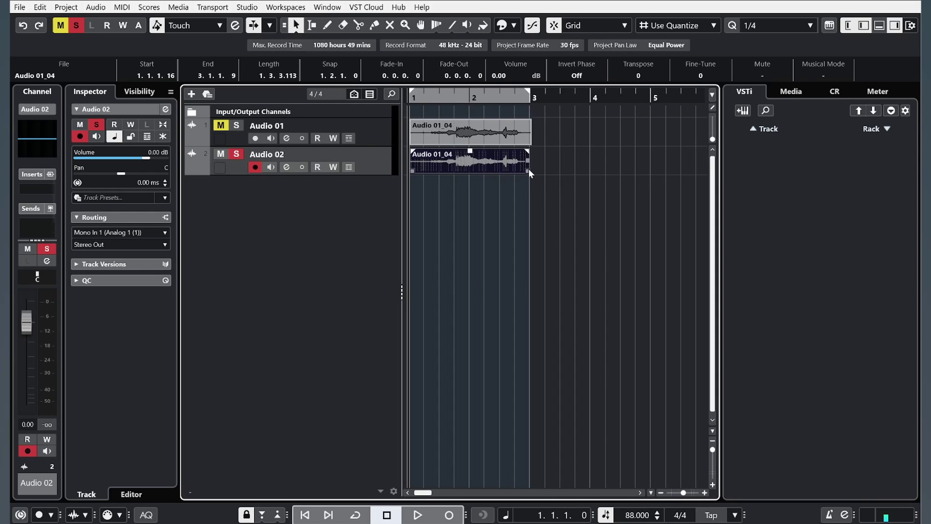
{"action": "left_click_drag", "start_coordinate": [643, 73], "coordinate": [647, 97]}
{"action": "left_click", "coordinate": [417, 515]}
{"action": "left_click", "coordinate": [355, 515]}
{"action": "left_click", "coordinate": [386, 514]}
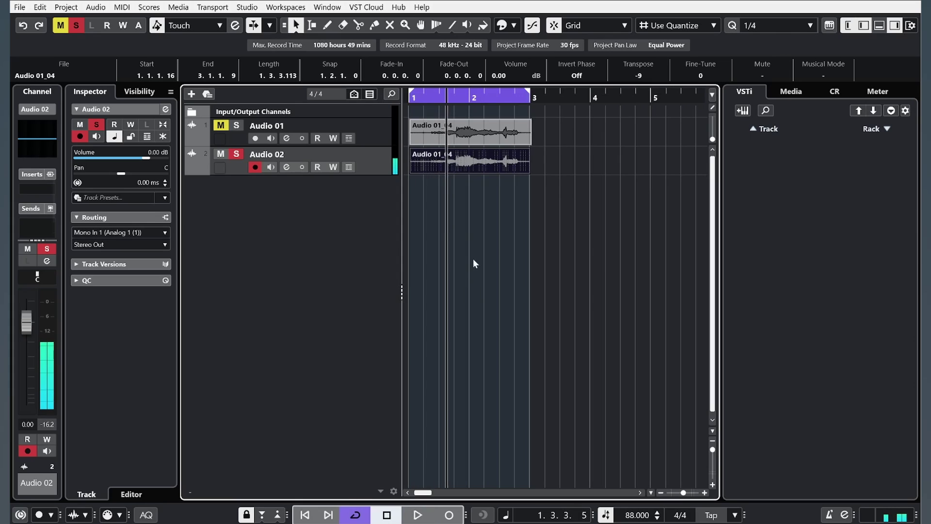
{"action": "left_click", "coordinate": [473, 258]}
Step: Shorten both takes to about one bar, pull the loop end to bar 2, and play the loop
{"action": "left_click_drag", "start_coordinate": [529, 168], "coordinate": [484, 142]}
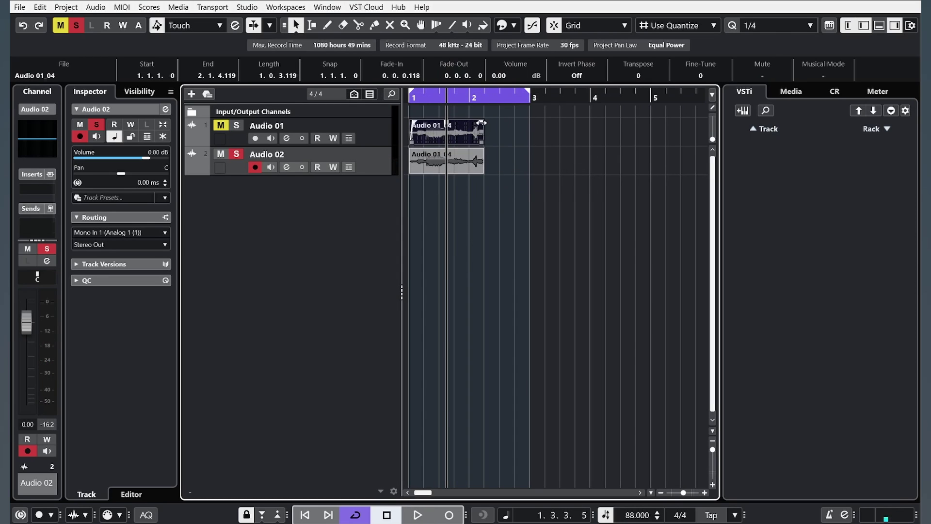
{"action": "left_click_drag", "start_coordinate": [534, 93], "coordinate": [483, 93]}
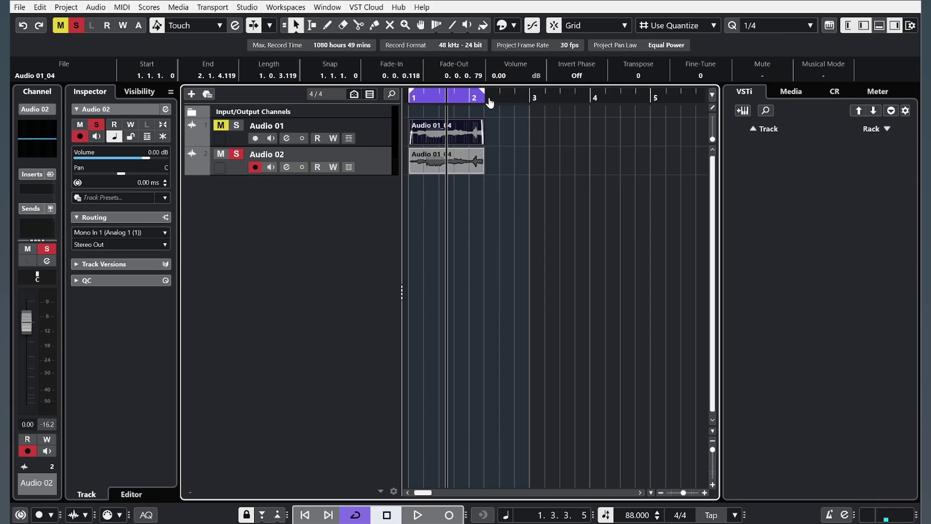
{"action": "key", "text": "Home"}
{"action": "left_click", "coordinate": [464, 167]}
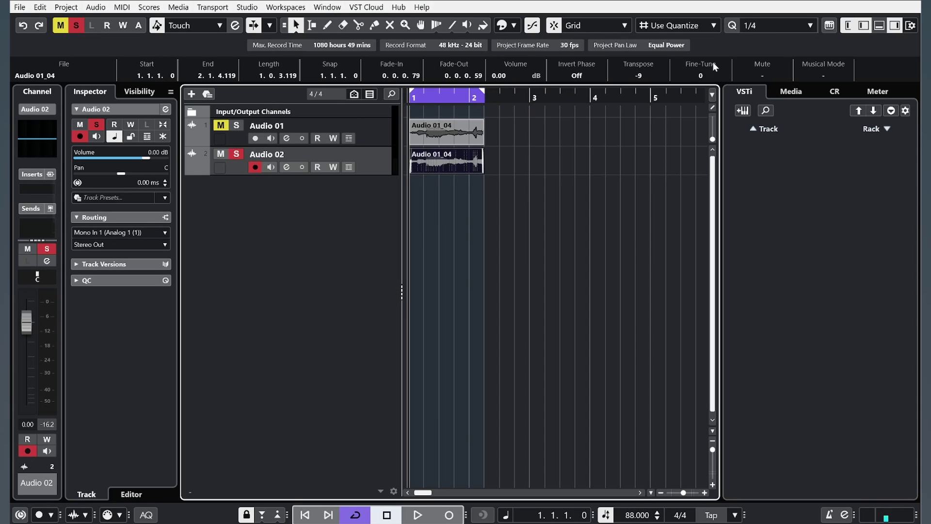
{"action": "key", "text": "space"}
{"action": "scroll", "coordinate": [642, 74], "scroll_direction": "down", "scroll_amount": 4}
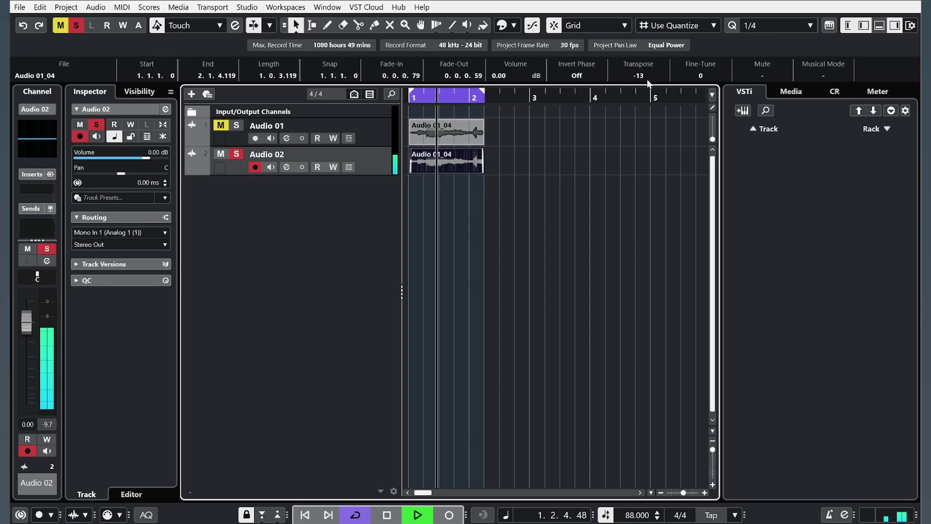
{"action": "key", "text": "space"}
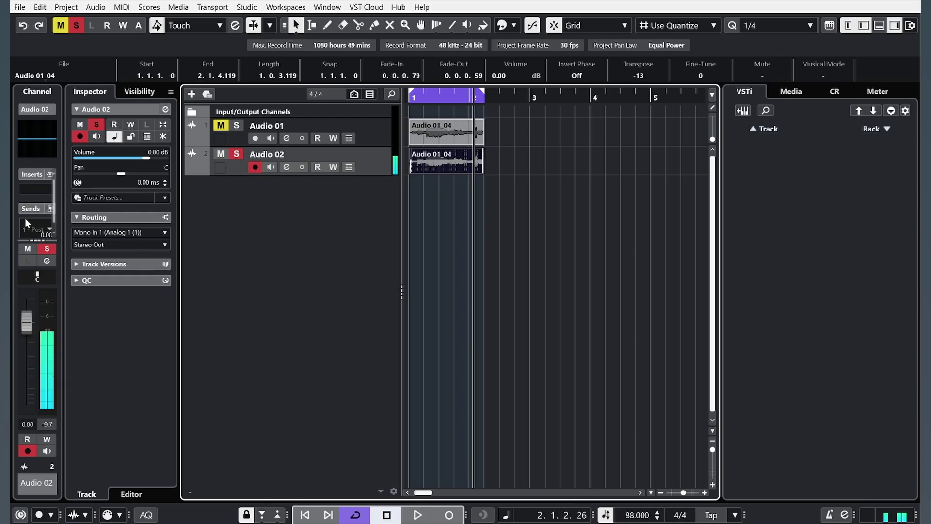
Step: Insert FabFilter Pro-Q 3 on Audio 02 and play audio to show the spectrum
{"action": "left_click", "coordinate": [46, 190]}
{"action": "type", "text": "pro-q"}
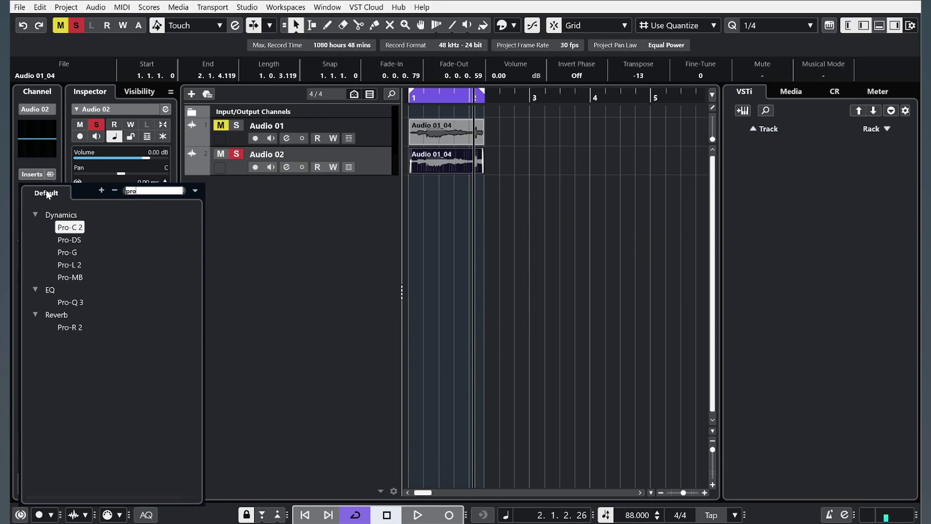
{"action": "double_click", "coordinate": [66, 251]}
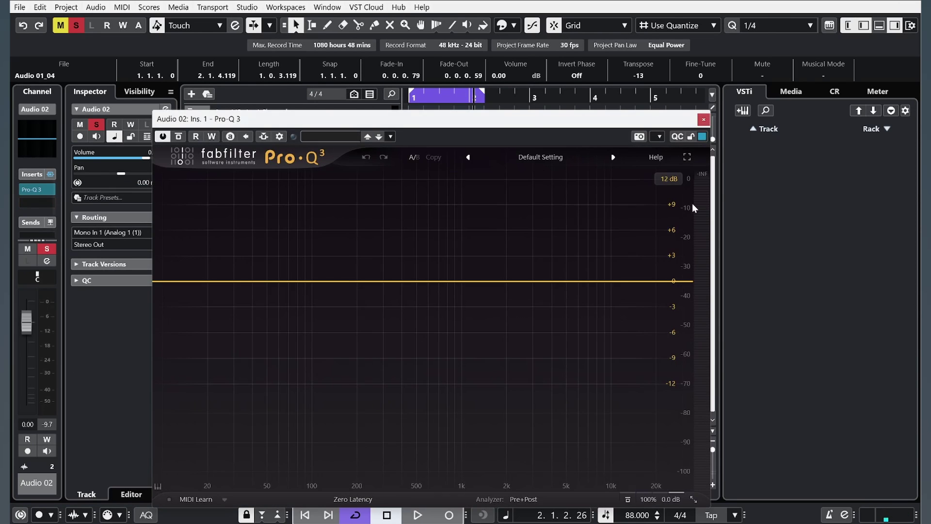
{"action": "key", "text": "space"}
{"action": "left_click_drag", "start_coordinate": [353, 124], "coordinate": [350, 94]}
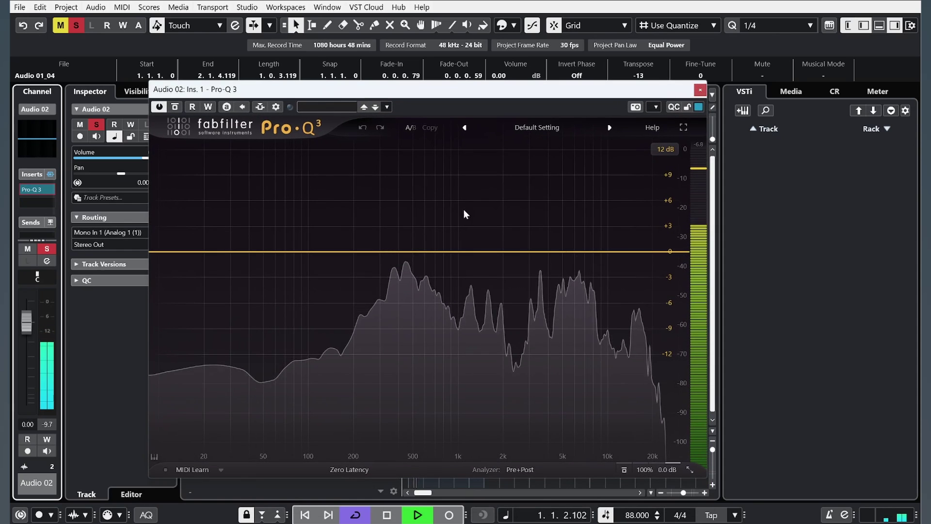
Step: Shape the EQ: 37 Hz low cut, bells near 200 and 290 Hz, 7912 Hz high cut
{"action": "left_click_drag", "start_coordinate": [172, 250], "coordinate": [245, 259]}
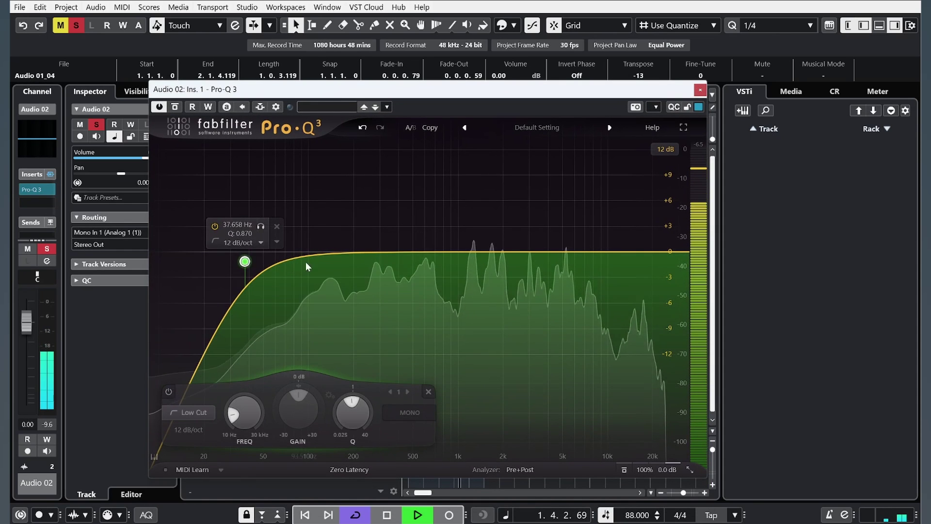
{"action": "left_click_drag", "start_coordinate": [322, 251], "coordinate": [322, 169]}
{"action": "left_click_drag", "start_coordinate": [402, 251], "coordinate": [402, 221]}
{"action": "left_click_drag", "start_coordinate": [322, 168], "coordinate": [317, 193]}
{"action": "left_click", "coordinate": [663, 252]}
{"action": "left_click_drag", "start_coordinate": [664, 252], "coordinate": [443, 299]}
{"action": "left_click_drag", "start_coordinate": [399, 220], "coordinate": [378, 208]}
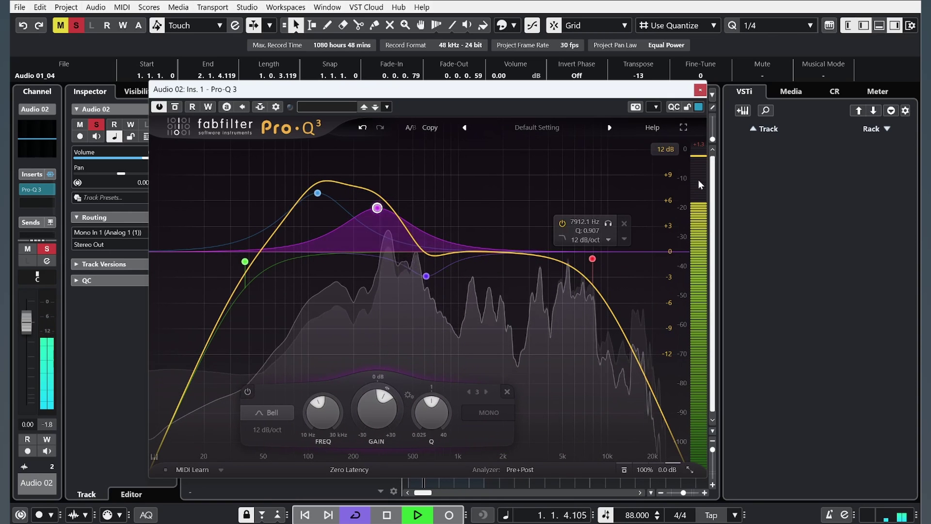
Step: Close Pro-Q 3 and load OTT into Audio 02's second insert, leaving the third empty
{"action": "left_click", "coordinate": [31, 189]}
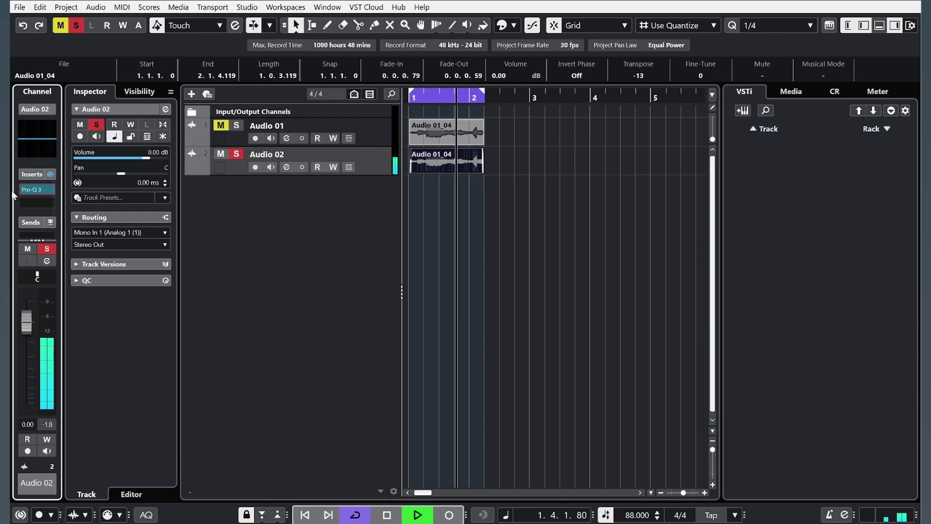
{"action": "left_click", "coordinate": [44, 193]}
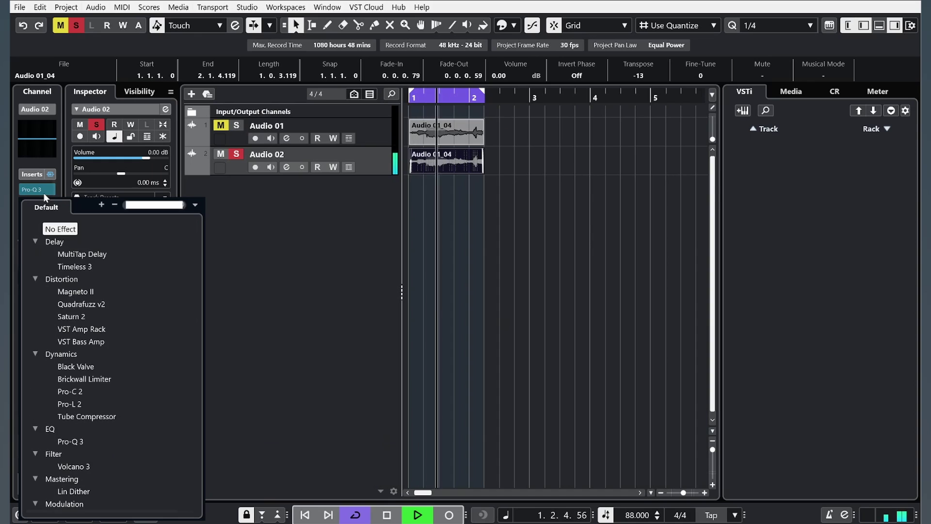
{"action": "left_click", "coordinate": [16, 222]}
{"action": "left_click", "coordinate": [47, 203]}
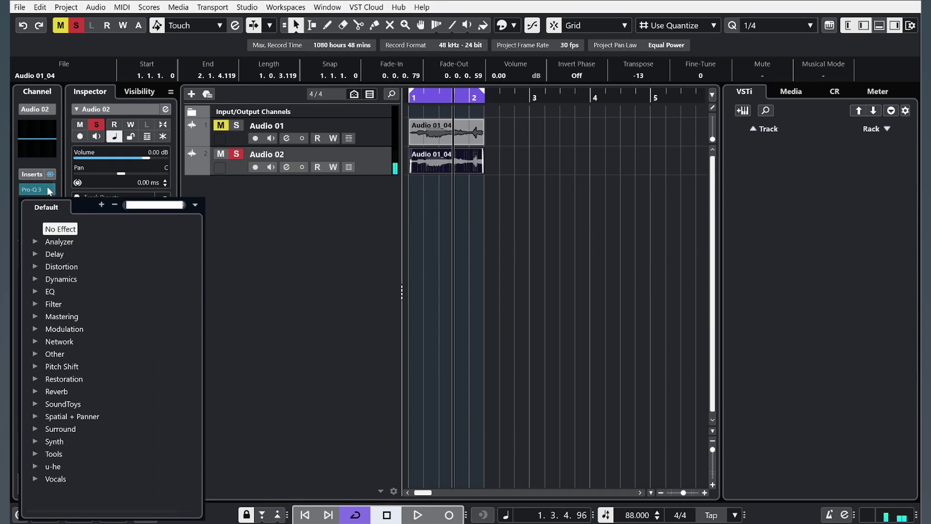
{"action": "type", "text": "ott"}
{"action": "left_click", "coordinate": [63, 241]}
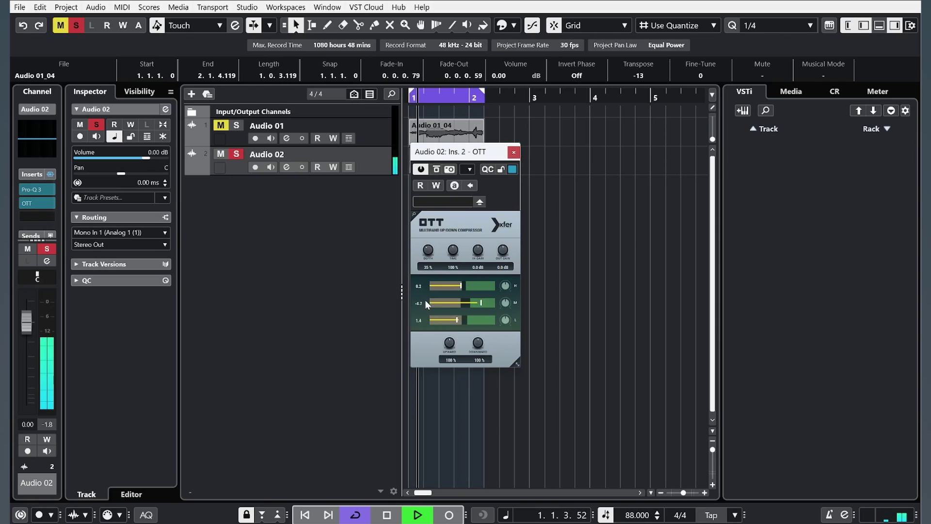
{"action": "left_click", "coordinate": [47, 217]}
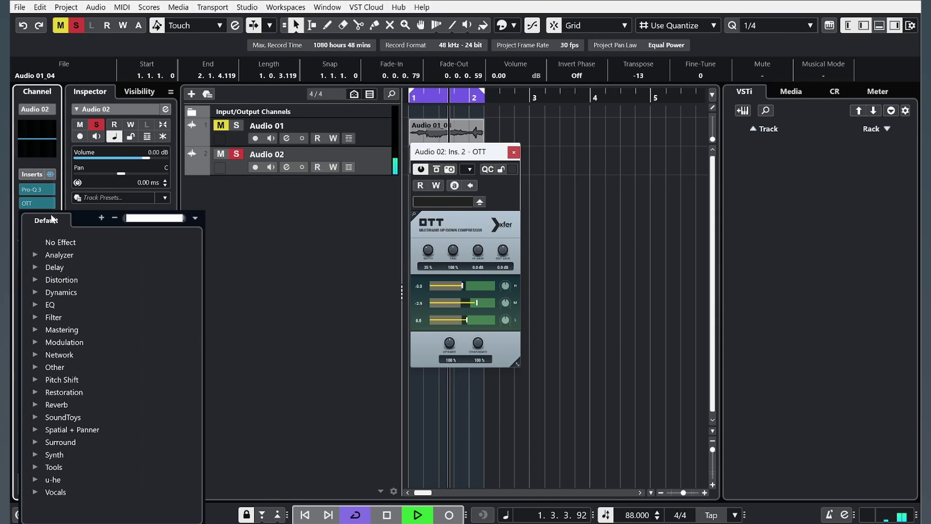
{"action": "left_click", "coordinate": [111, 242]}
{"action": "scroll", "coordinate": [42, 223], "scroll_direction": "down", "scroll_amount": 1}
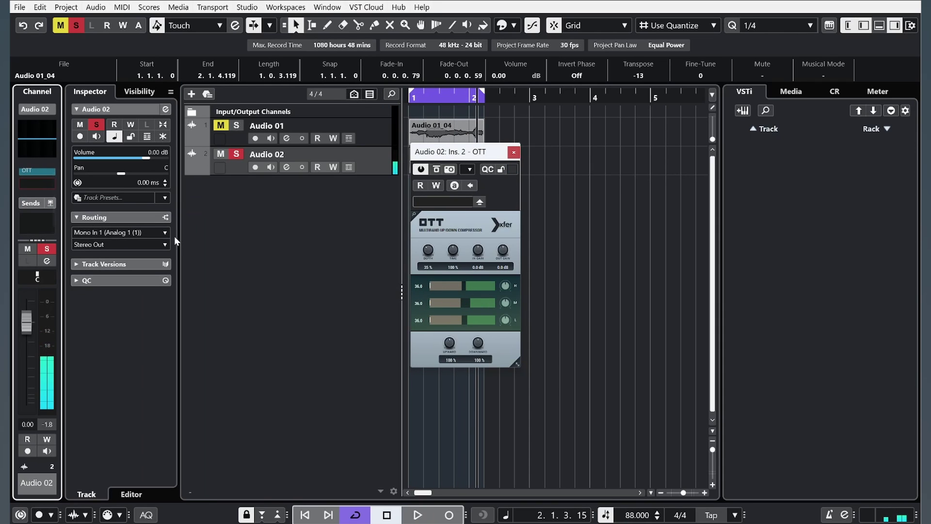
Step: Load FabFilter Pro-C 2 into the insert after OTT and close the OTT window
{"action": "left_click", "coordinate": [51, 180]}
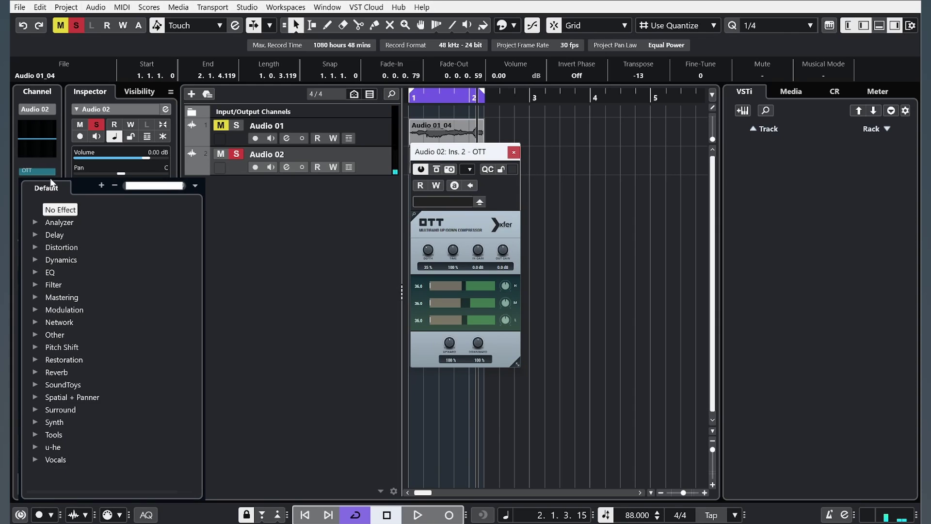
{"action": "type", "text": "pro"}
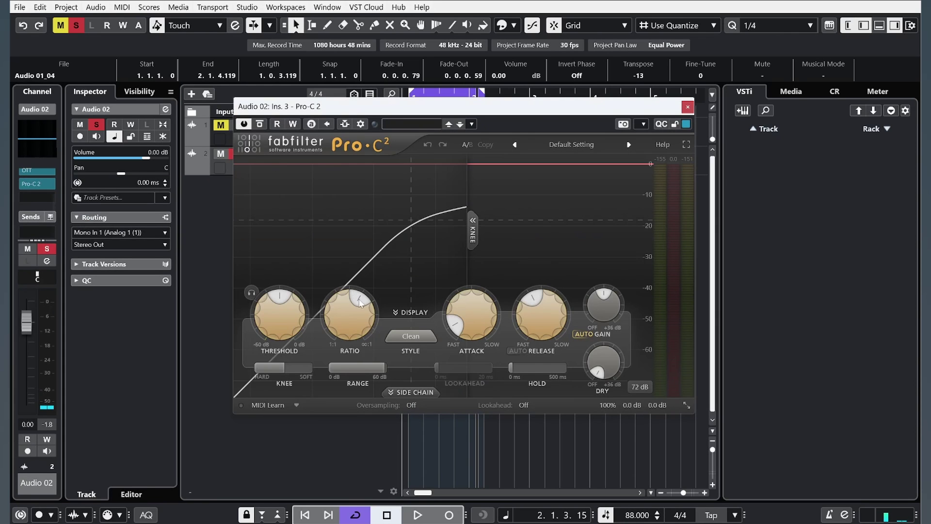
{"action": "key", "text": "space"}
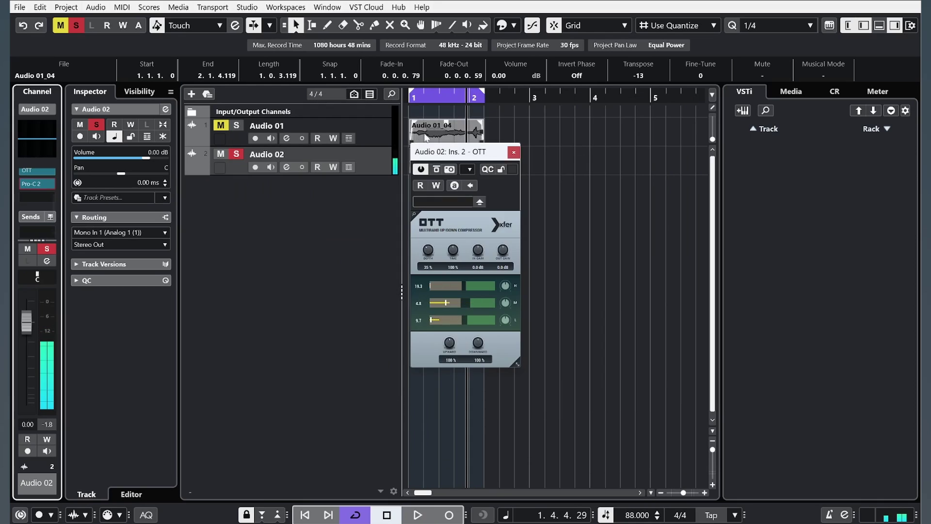
{"action": "left_click", "coordinate": [515, 153]}
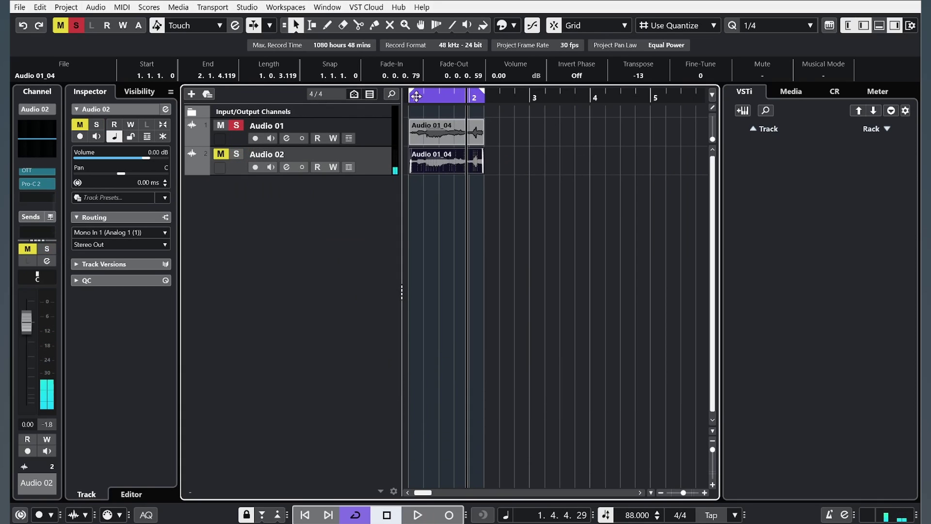
Step: Play the voice tracks, then mute Audio 01 to hear Audio 02 alone
{"action": "left_click", "coordinate": [378, 139]}
{"action": "key", "text": "space"}
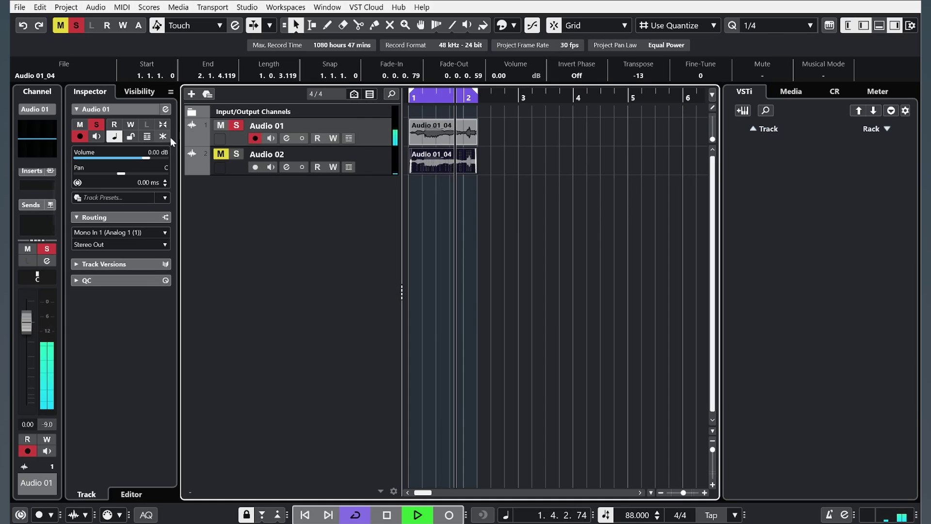
{"action": "key", "text": "space"}
{"action": "left_click", "coordinate": [221, 126]}
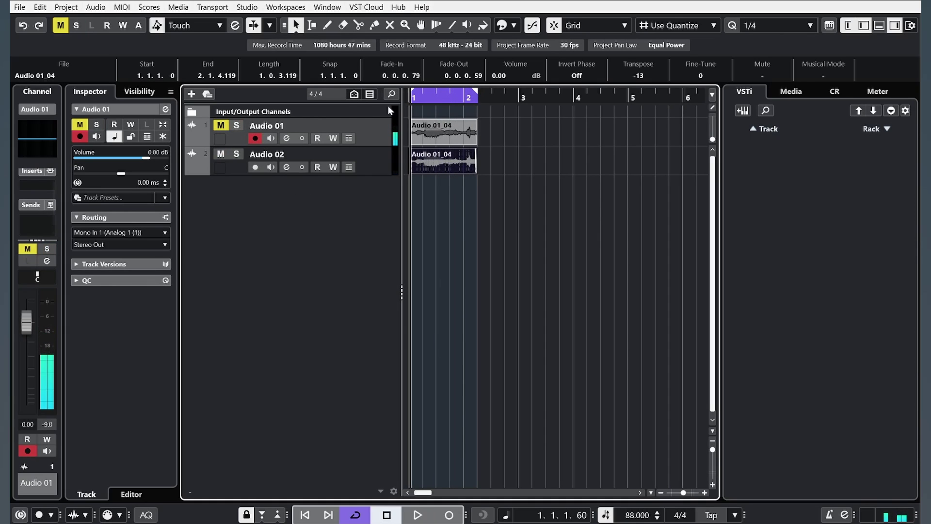
{"action": "key", "text": "space"}
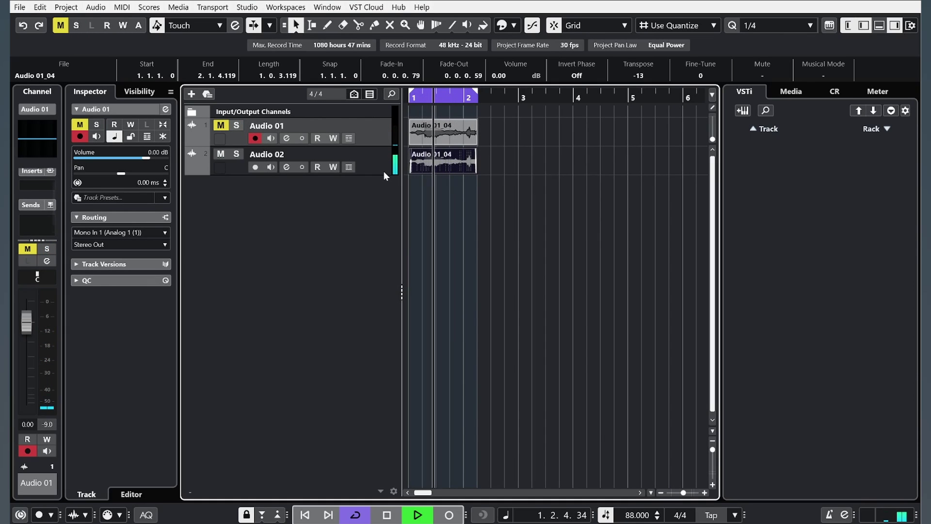
{"action": "key", "text": "space"}
Step: Transpose Audio 02's event to -19 while auditioning it
{"action": "left_click", "coordinate": [371, 171]}
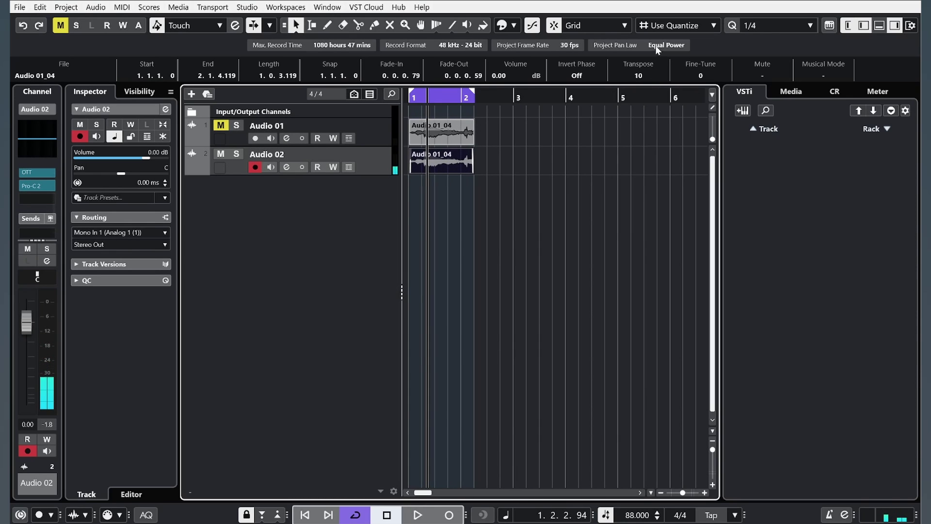
{"action": "key", "text": "space"}
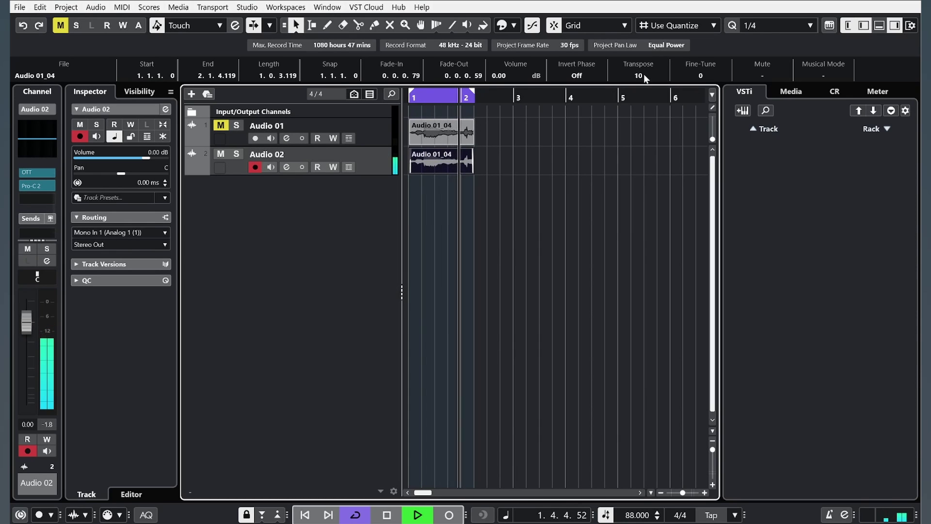
{"action": "scroll", "coordinate": [642, 72], "scroll_direction": "up", "scroll_amount": 4}
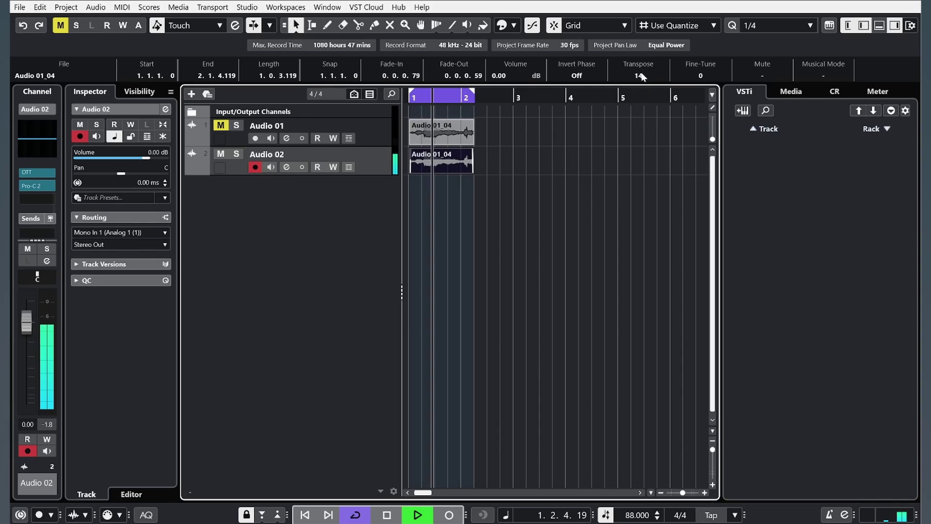
{"action": "scroll", "coordinate": [642, 76], "scroll_direction": "down", "scroll_amount": 1}
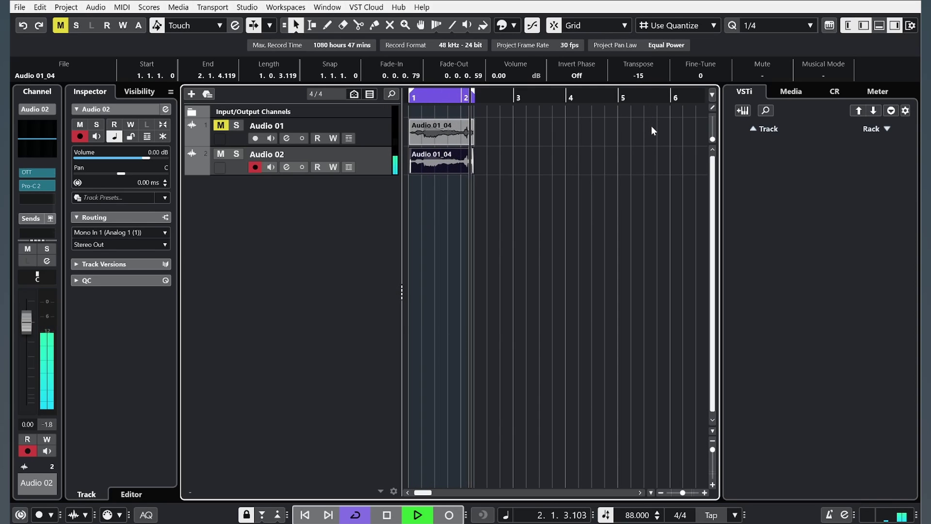
{"action": "scroll", "coordinate": [643, 79], "scroll_direction": "down", "scroll_amount": 4}
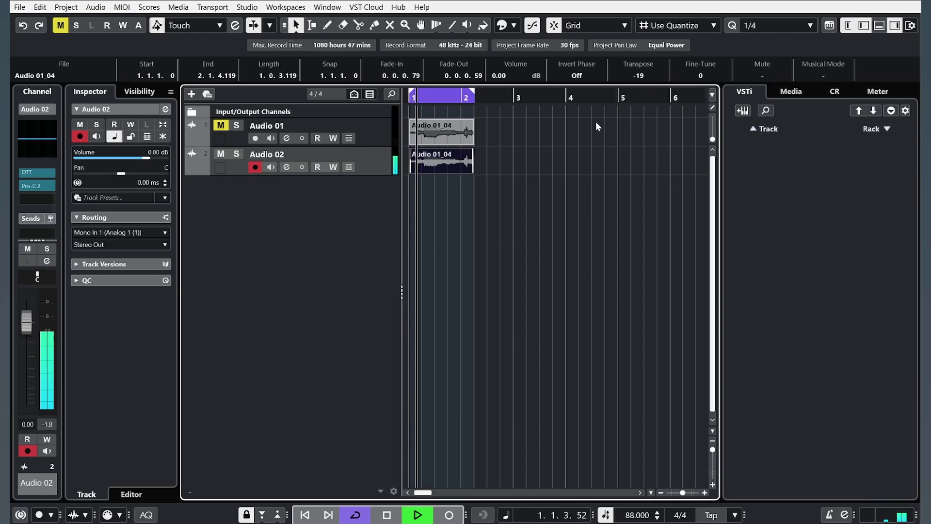
{"action": "key", "text": "space"}
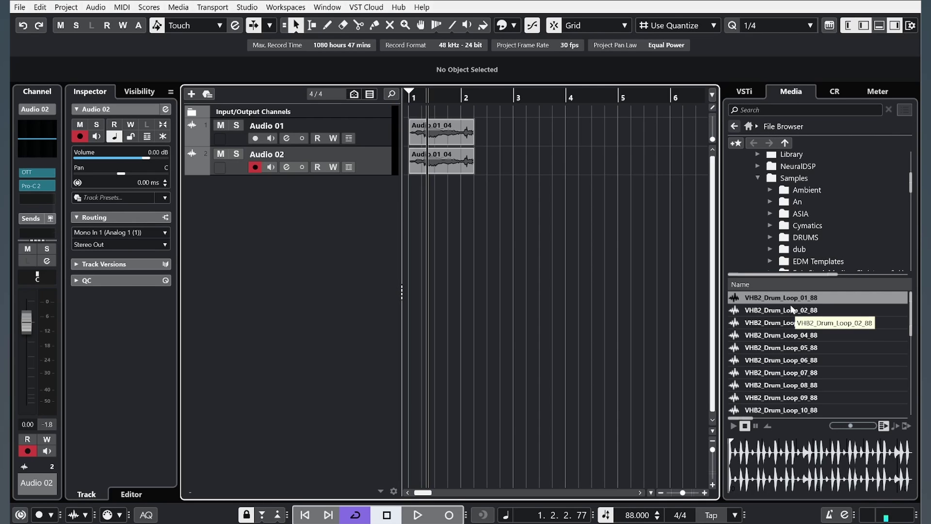
Step: Place the VHB2_Drum_Loop_01_88 loop on a new stereo track spanning bars 3 to 6
{"action": "mouse_move", "coordinate": [796, 297]}
{"action": "left_mouse_down"}
{"action": "mouse_move", "coordinate": [475, 209]}
{"action": "mouse_move", "coordinate": [513, 188]}
{"action": "left_mouse_up"}
{"action": "left_click_drag", "start_coordinate": [461, 98], "coordinate": [432, 155]}
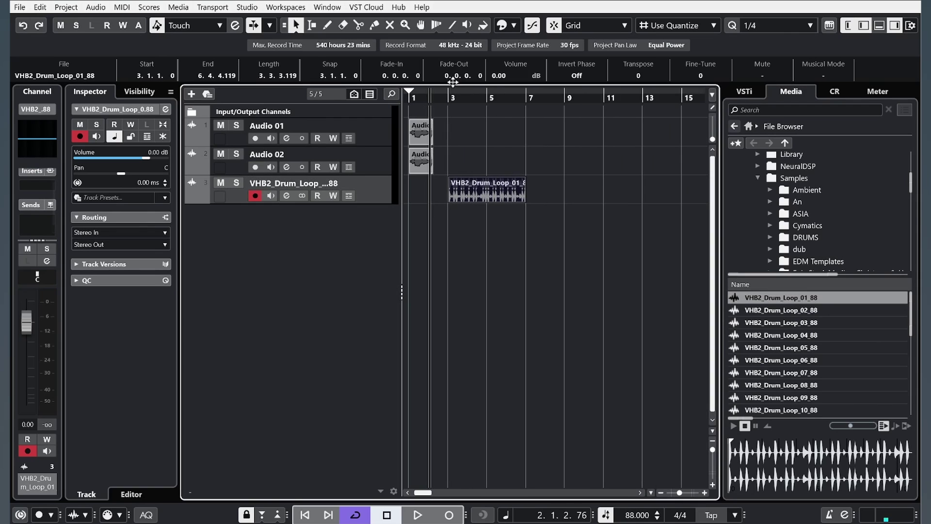
Step: Add a new mono audio track, Audio 03, from the track list
{"action": "right_click", "coordinate": [252, 247]}
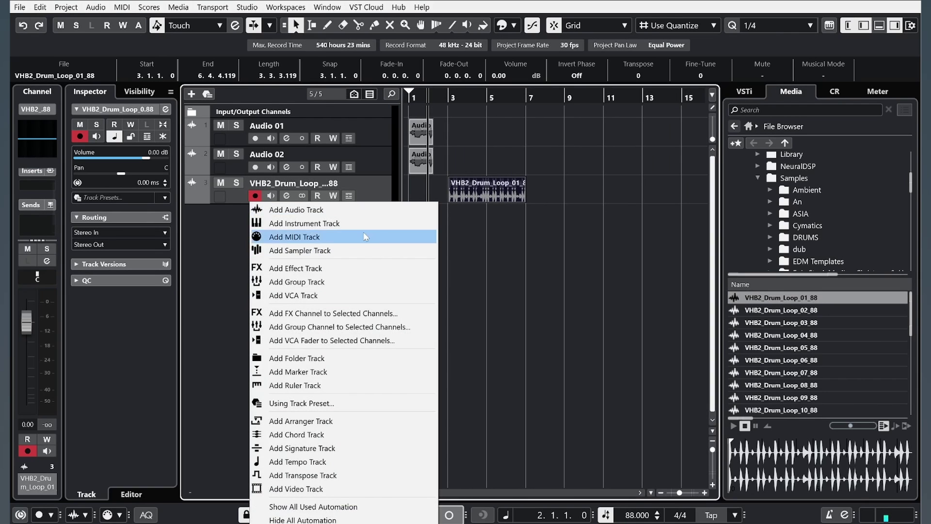
{"action": "left_click", "coordinate": [317, 213]}
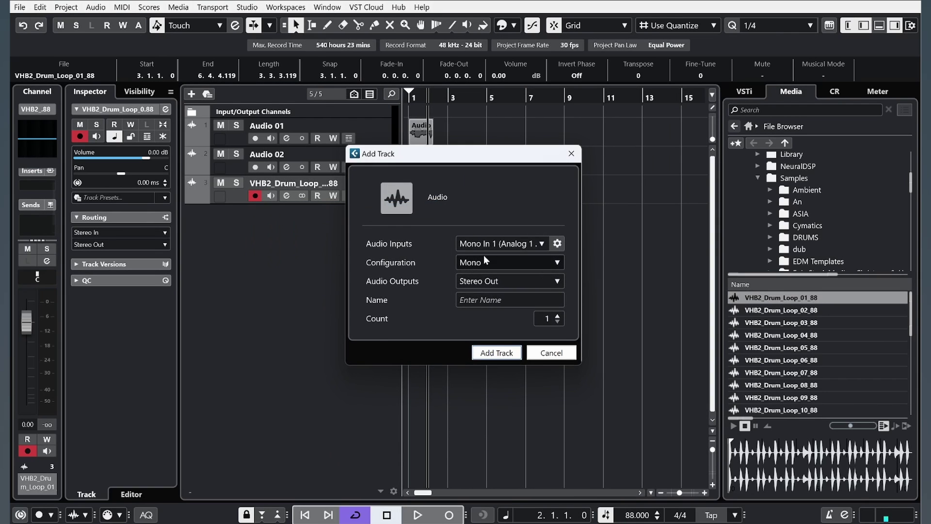
{"action": "left_click", "coordinate": [493, 355]}
Step: Solo Audio 03, enable the metronome, record a vocal take, and play it back
{"action": "left_click", "coordinate": [235, 213]}
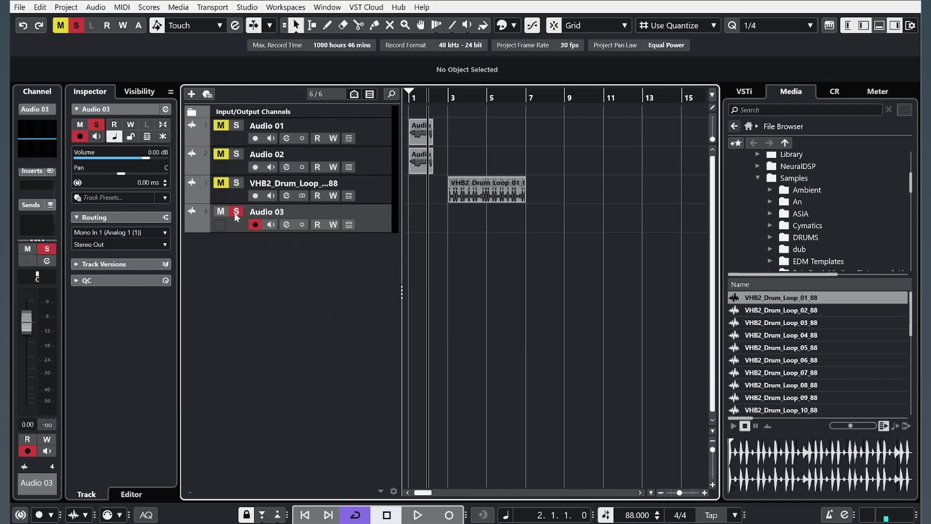
{"action": "left_click", "coordinate": [828, 515]}
{"action": "key", "text": "KP_Multiply"}
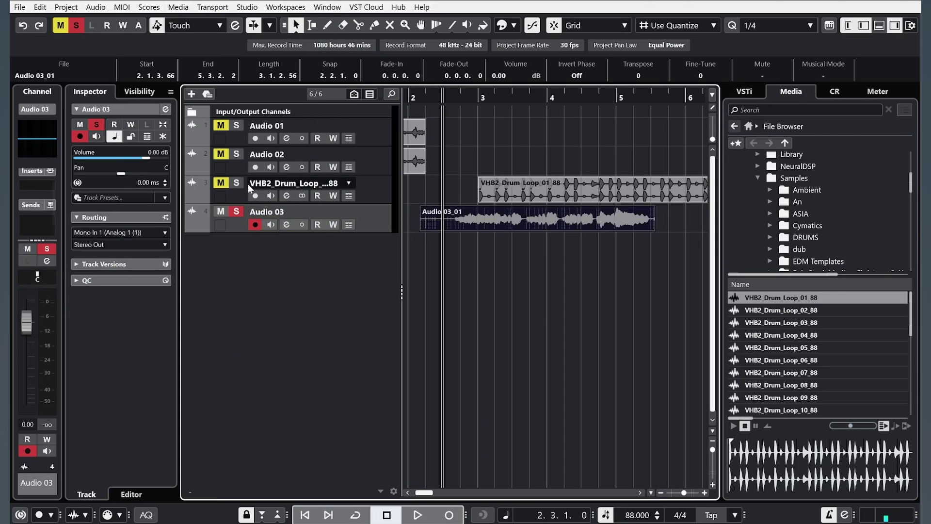
{"action": "key", "text": "space"}
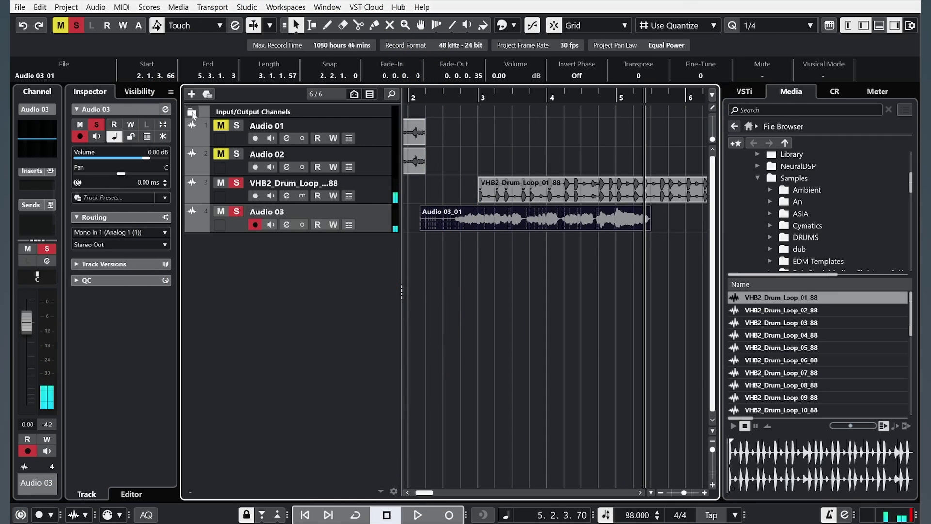
Step: Load the Pro-L 2 limiter into an insert slot on the Stereo Out channel
{"action": "left_click", "coordinate": [192, 114]}
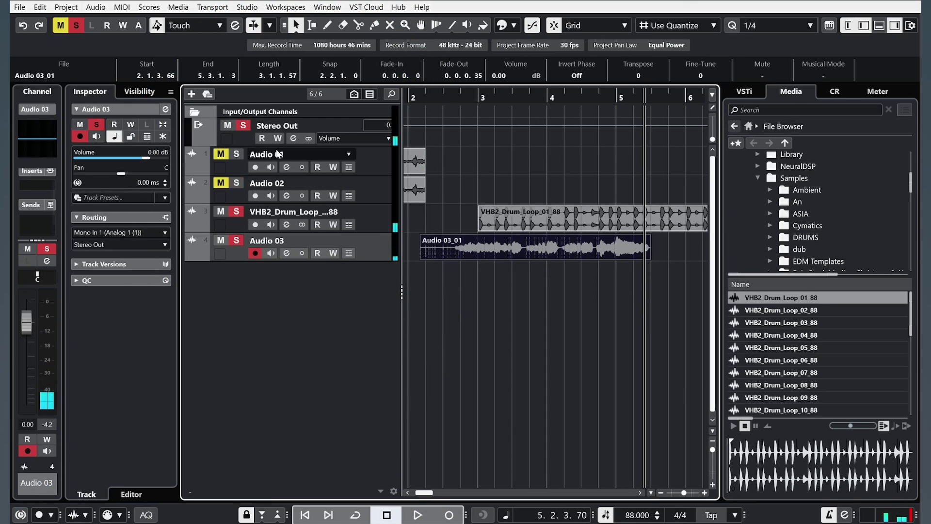
{"action": "left_click", "coordinate": [49, 190]}
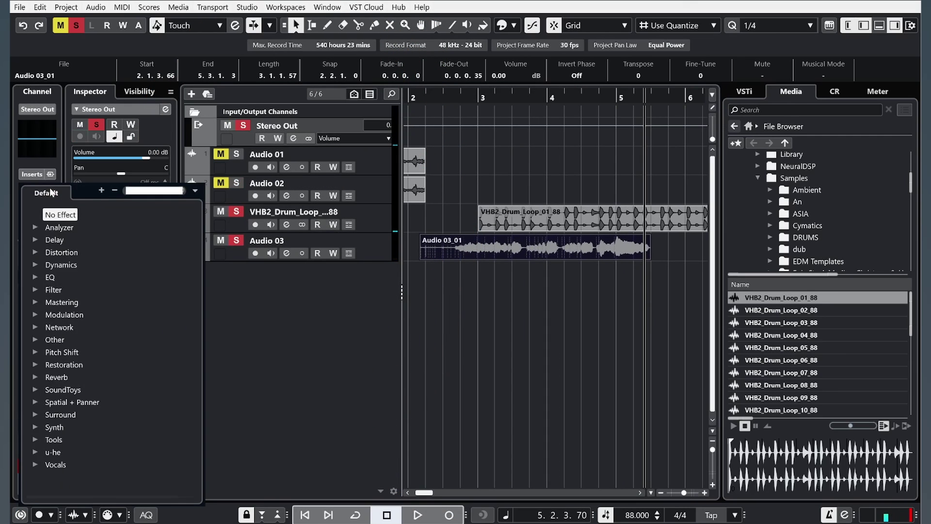
{"action": "type", "text": "prol"}
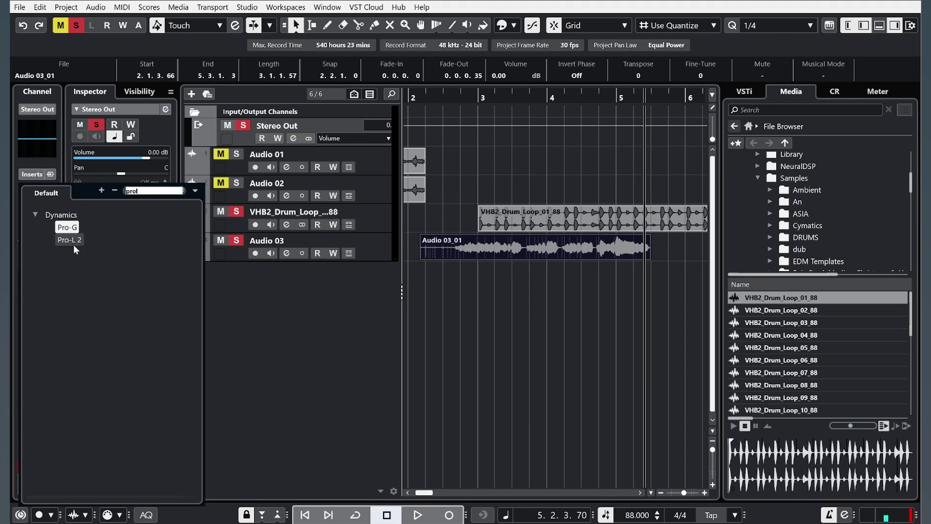
{"action": "left_click", "coordinate": [73, 242]}
{"action": "left_click", "coordinate": [787, 65]}
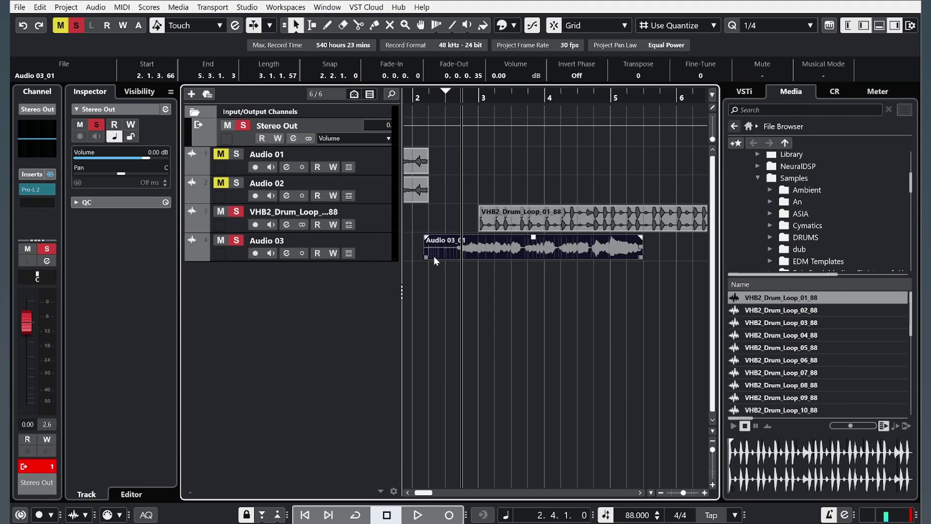
Step: Trim the start of Audio 03_01 to 2.3.1.0 and zoom out to bars 1–9
{"action": "left_click_drag", "start_coordinate": [425, 256], "coordinate": [447, 257]}
{"action": "left_click", "coordinate": [375, 249]}
{"action": "key", "text": "g"}
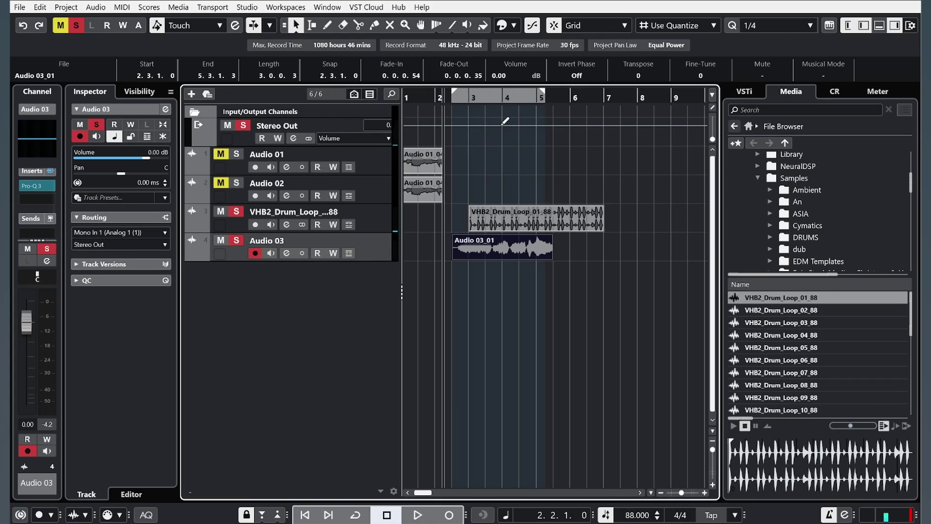